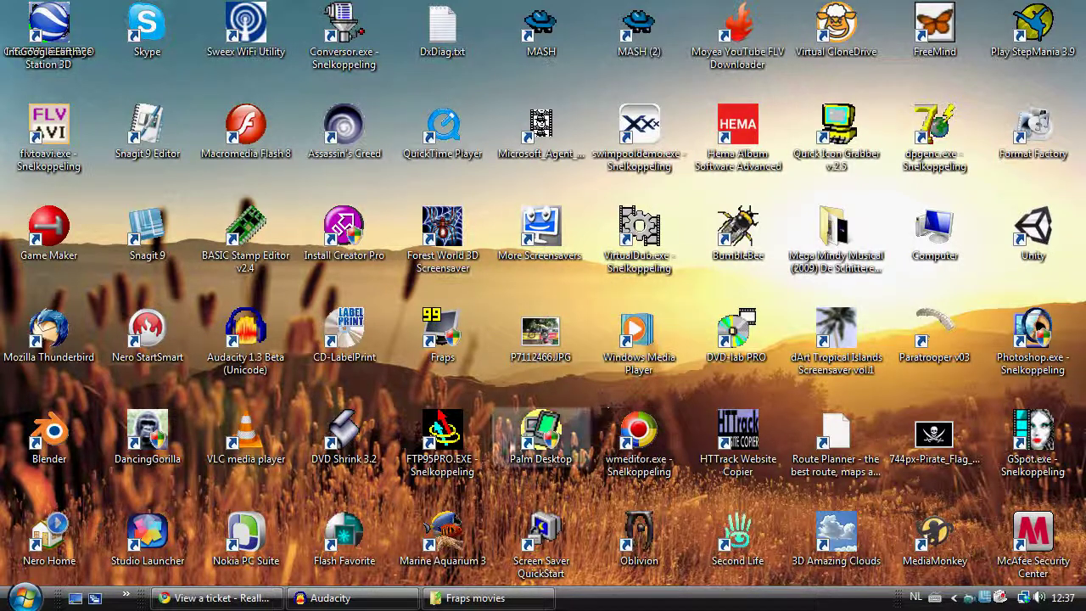
- Open Systeem from Configuratiescherm, widen the window to view the specs, then close it
left_click(27, 598)
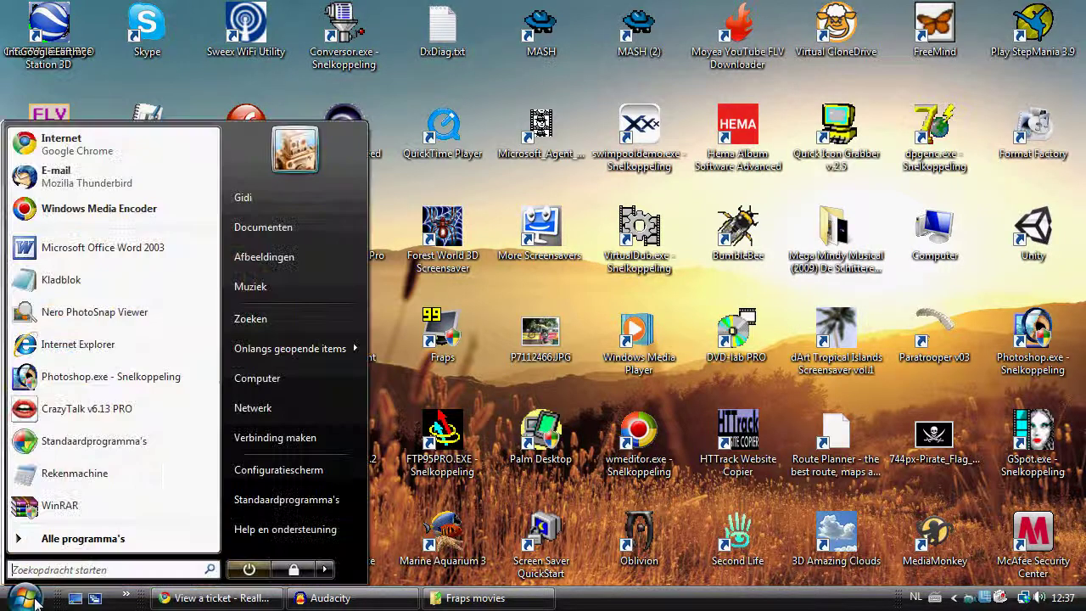
left_click(274, 472)
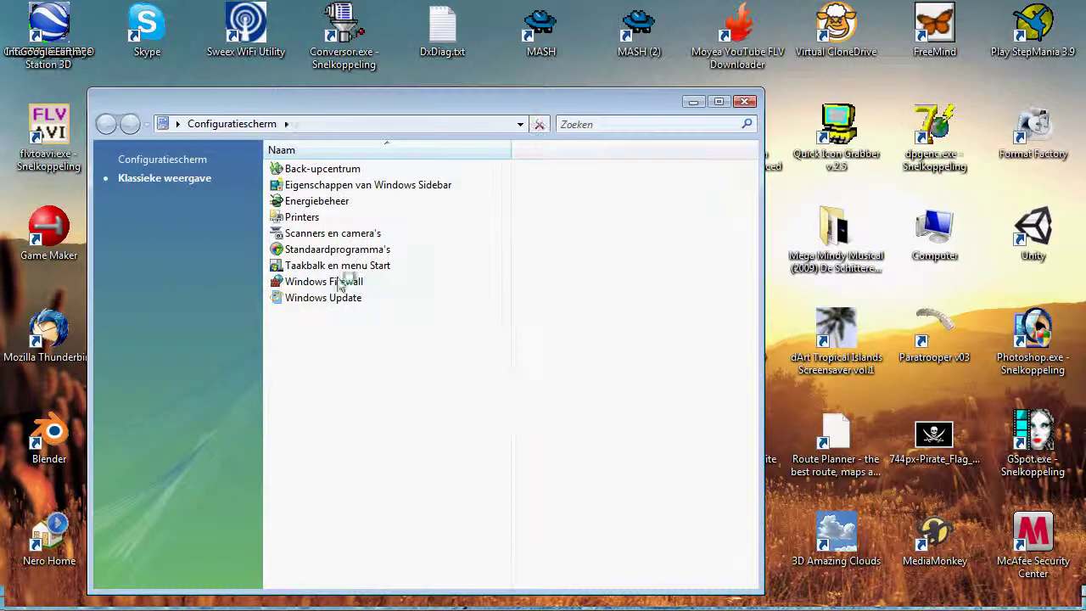
scroll(386, 434, "down", 2)
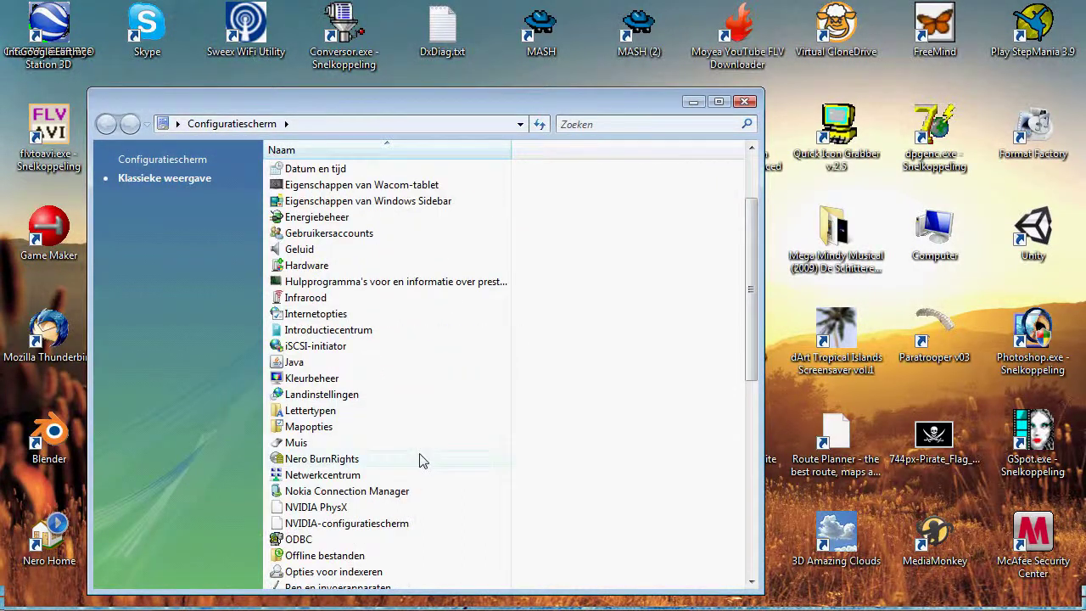
scroll(419, 458, "down", 2)
scroll(427, 455, "down", 2)
scroll(407, 475, "down", 2)
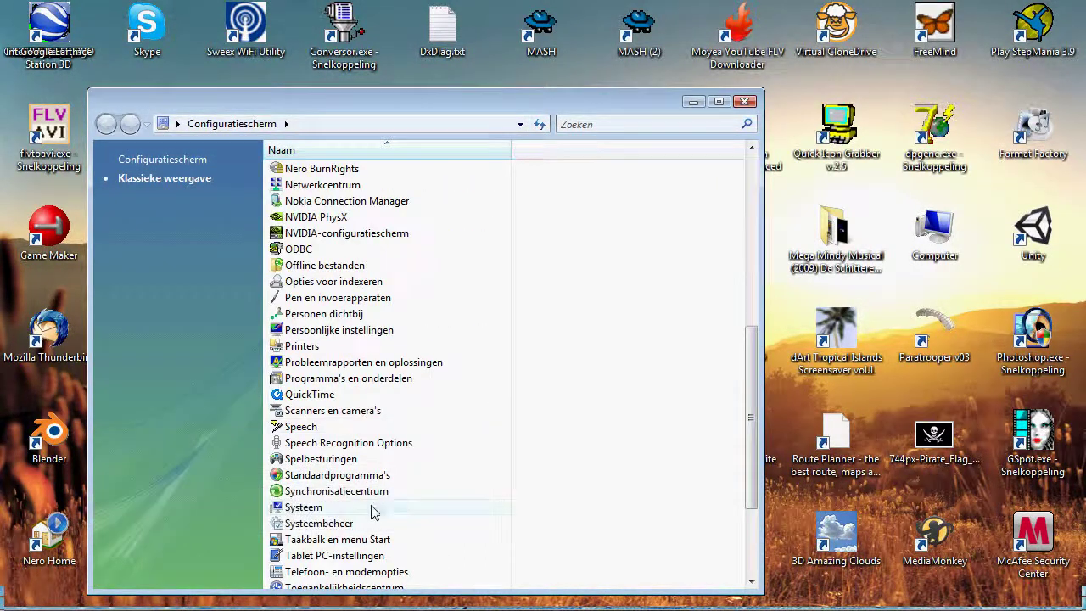
double_click(367, 507)
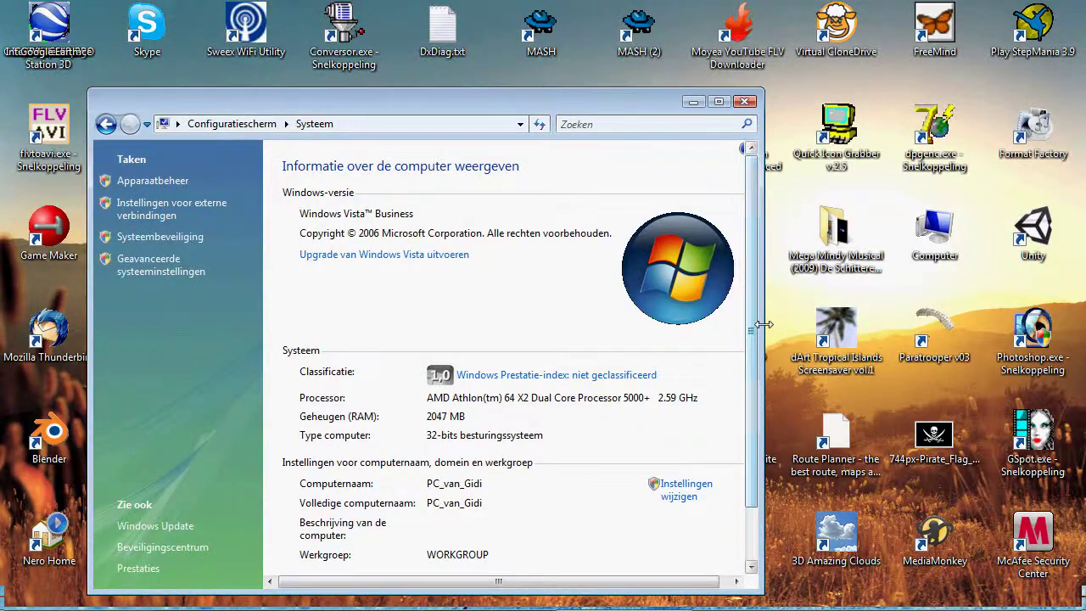
left_click_drag(761, 316, 949, 321)
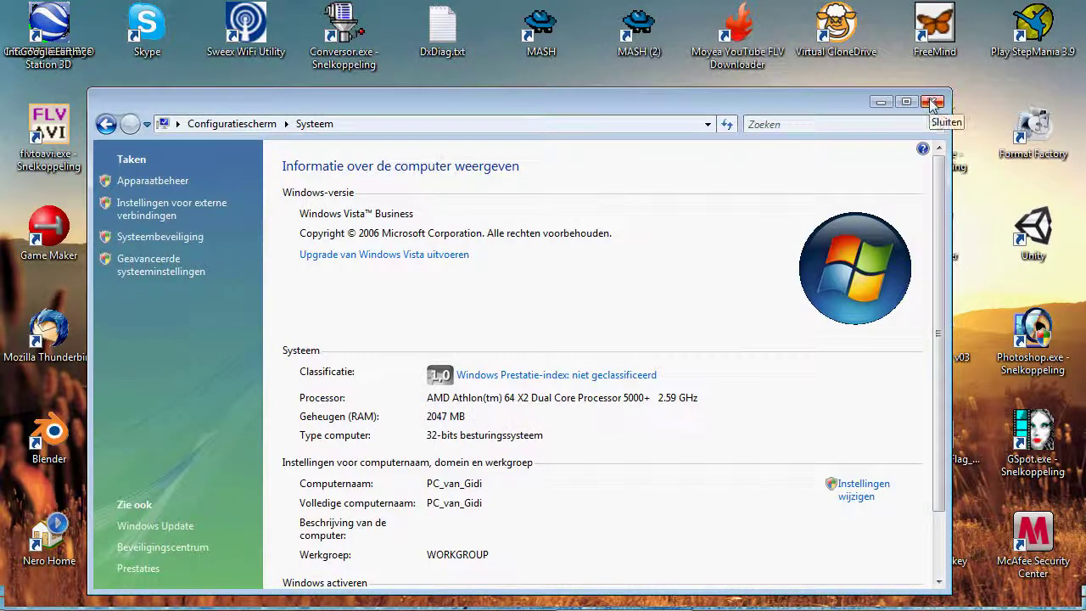
left_click(931, 102)
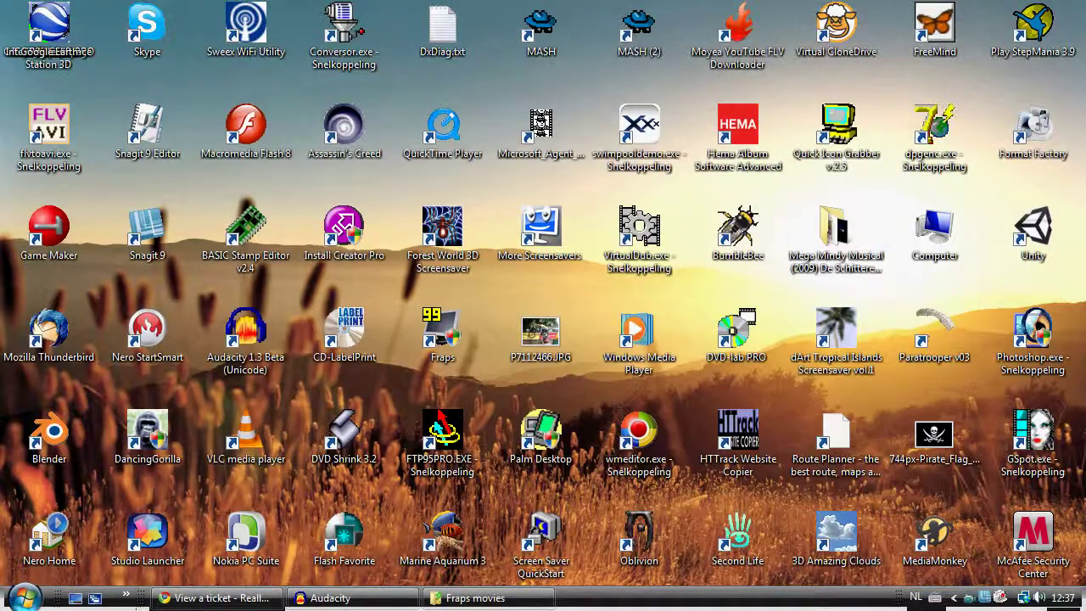
- Launch CrazyTalk 6.13 PRO from the Start menu
left_click(24, 597)
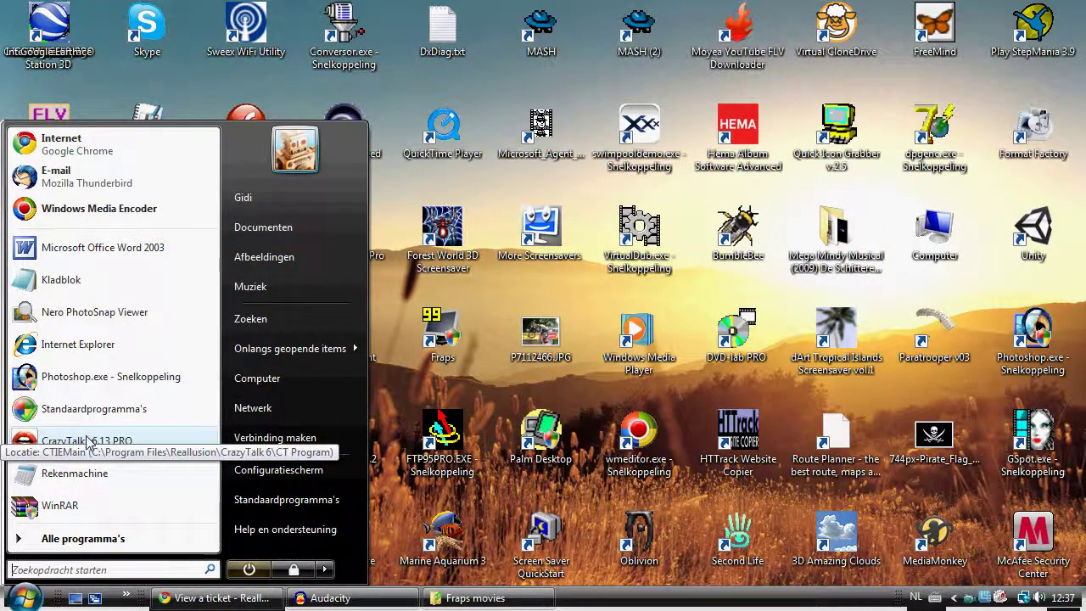
left_click(87, 441)
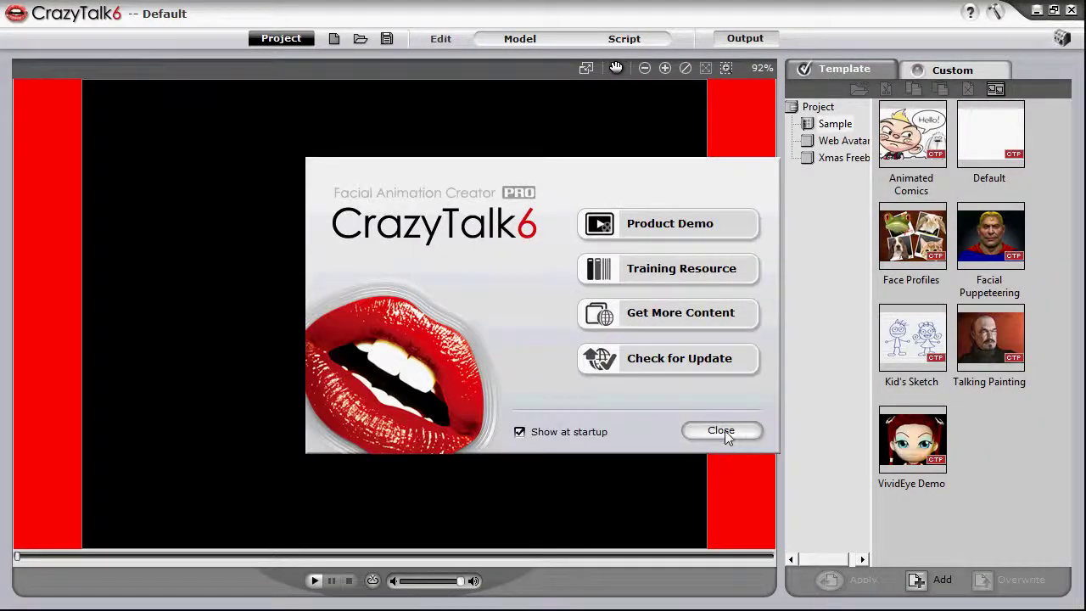
- Dismiss the welcome screen, start a new Default project and enter the Model stage
left_click(722, 430)
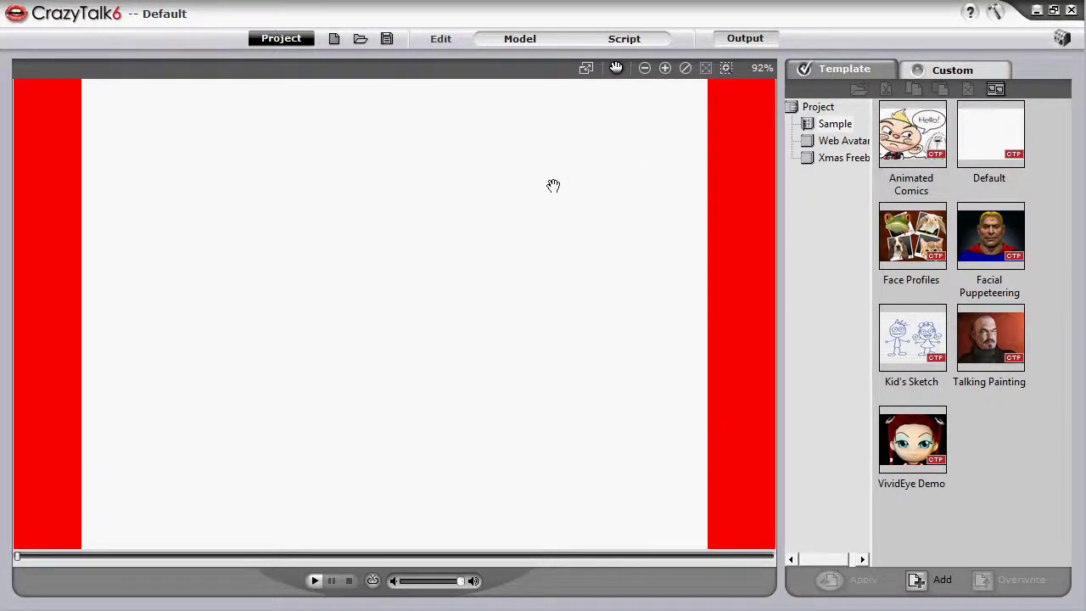
left_click(336, 38)
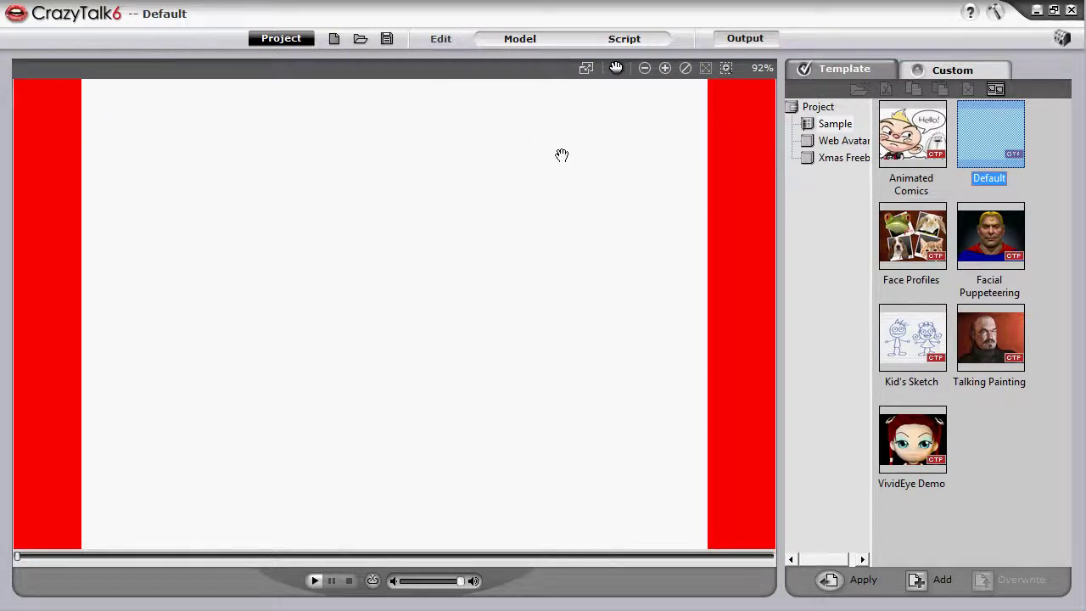
left_click(520, 41)
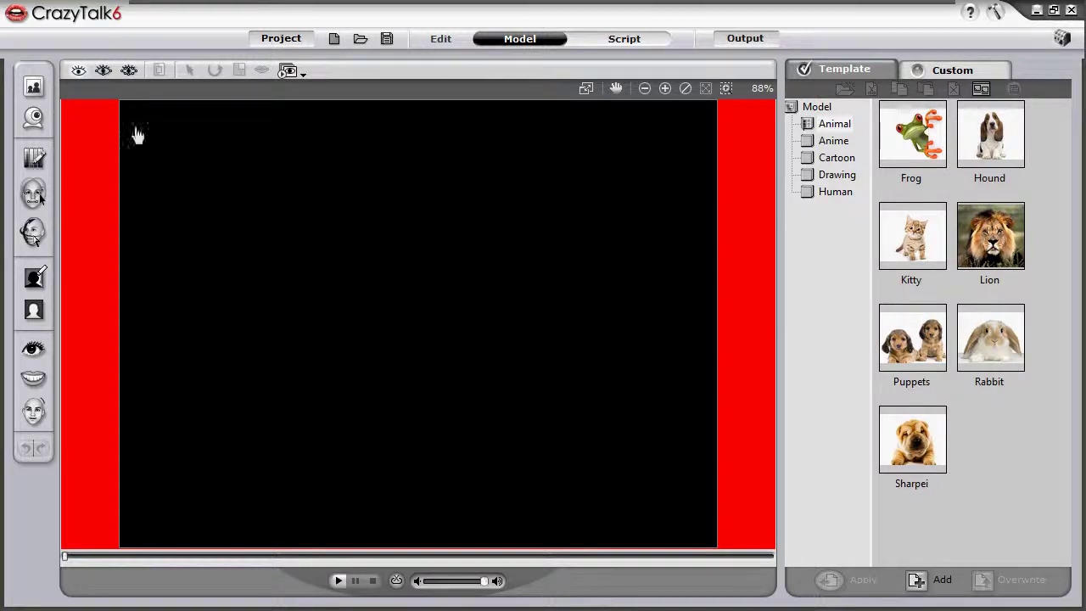
- Import 1890 copy.bmp and crop a rectangle around the vampire
left_click(33, 88)
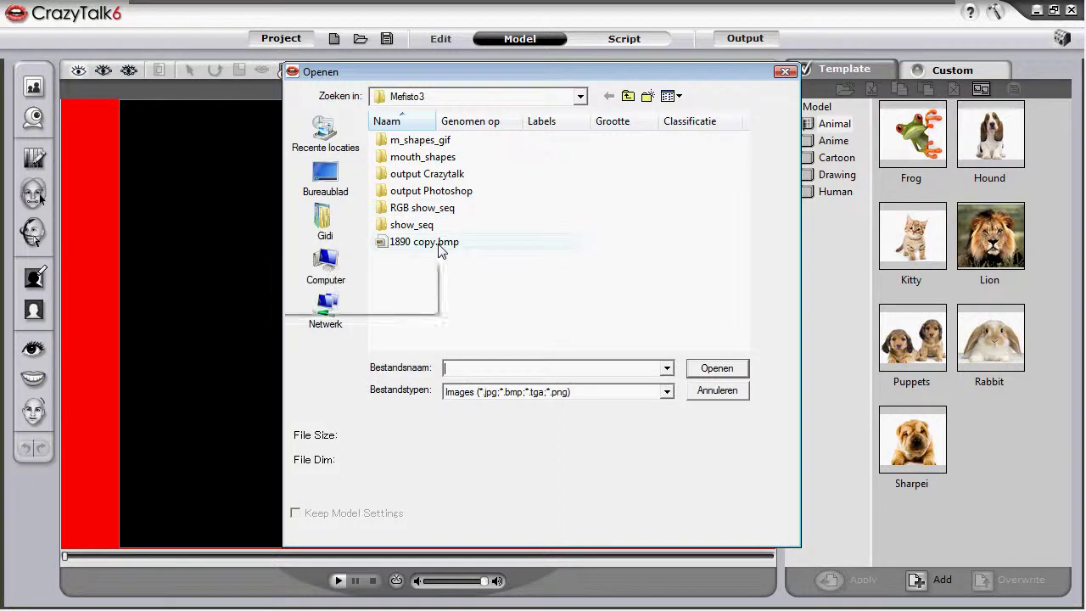
left_click(443, 244)
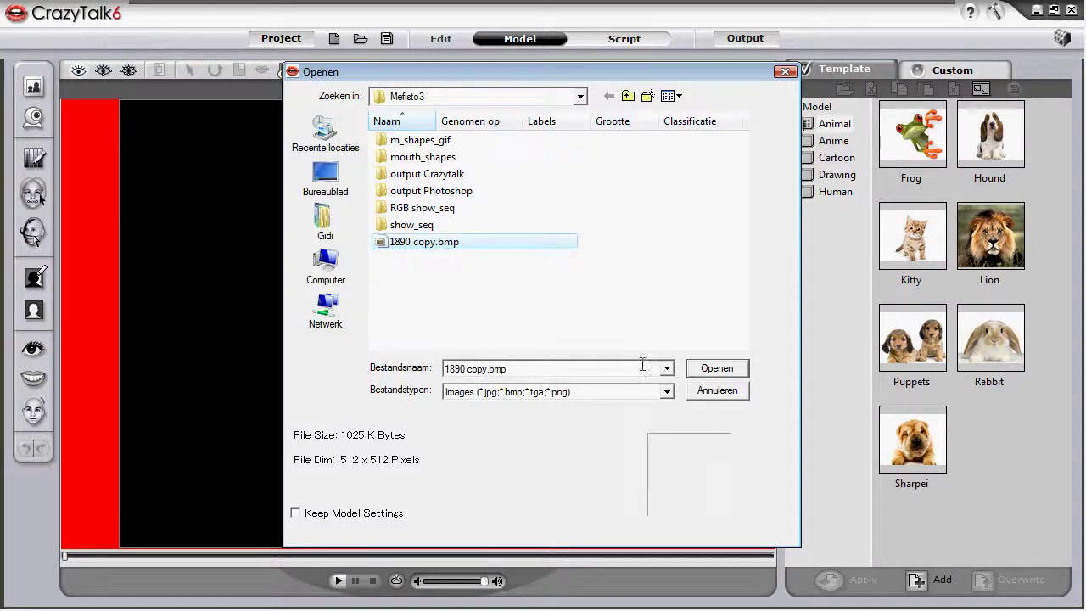
left_click(716, 371)
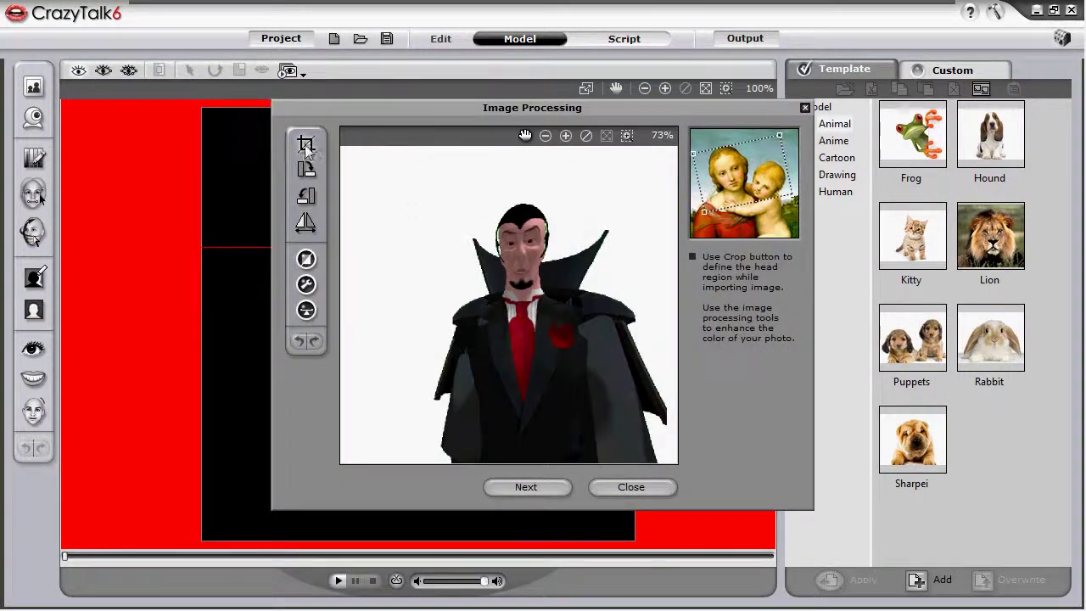
left_click(307, 146)
left_click_drag(391, 170, 679, 465)
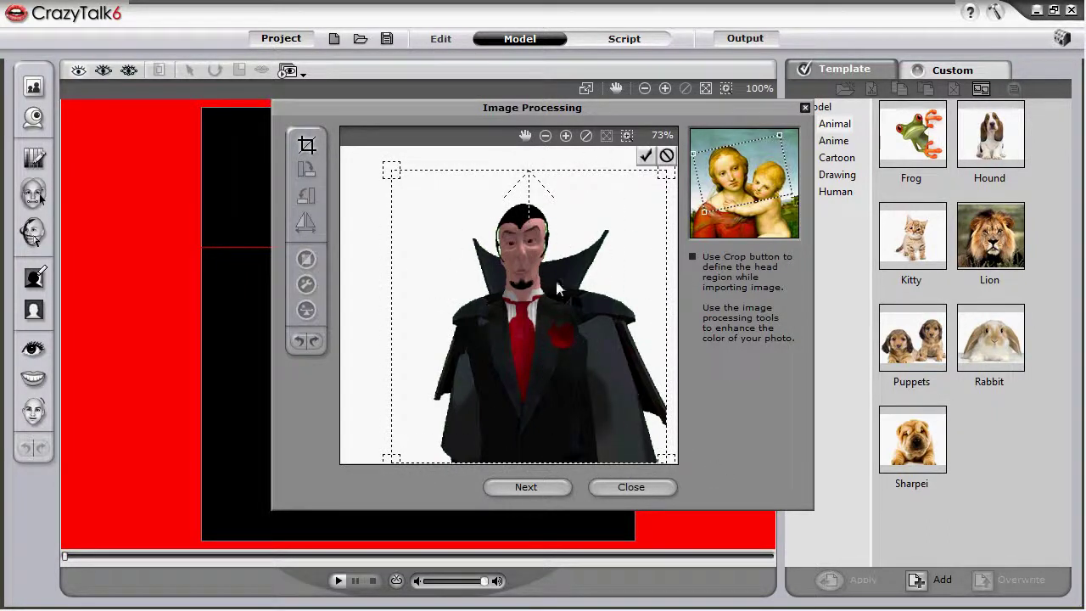
- In Face Fitting, move and enlarge the face box over the vampire
left_click(546, 485)
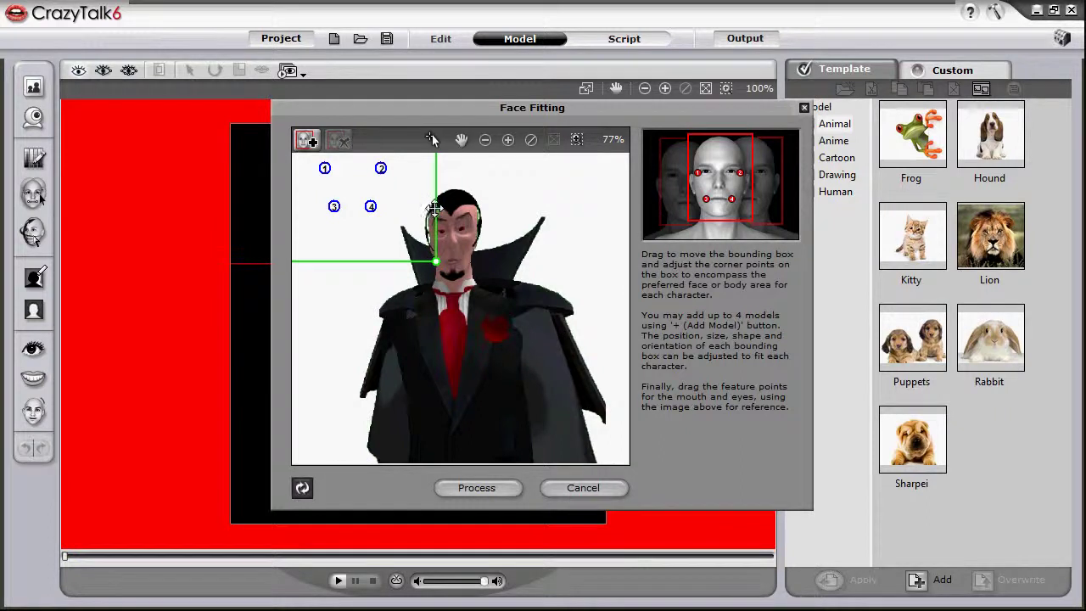
left_click_drag(430, 207, 477, 266)
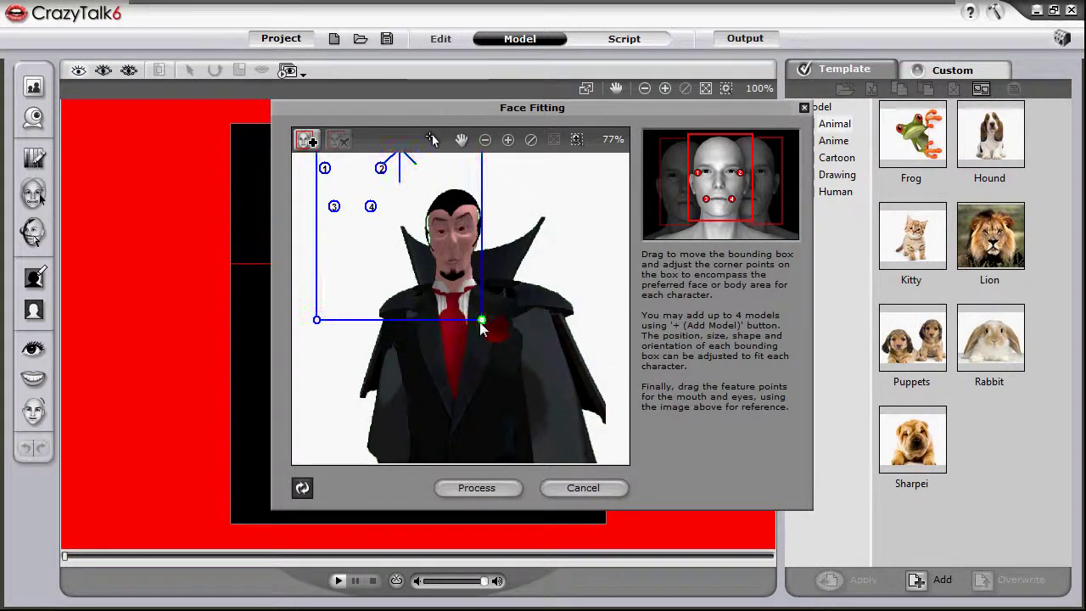
left_click_drag(482, 320, 625, 475)
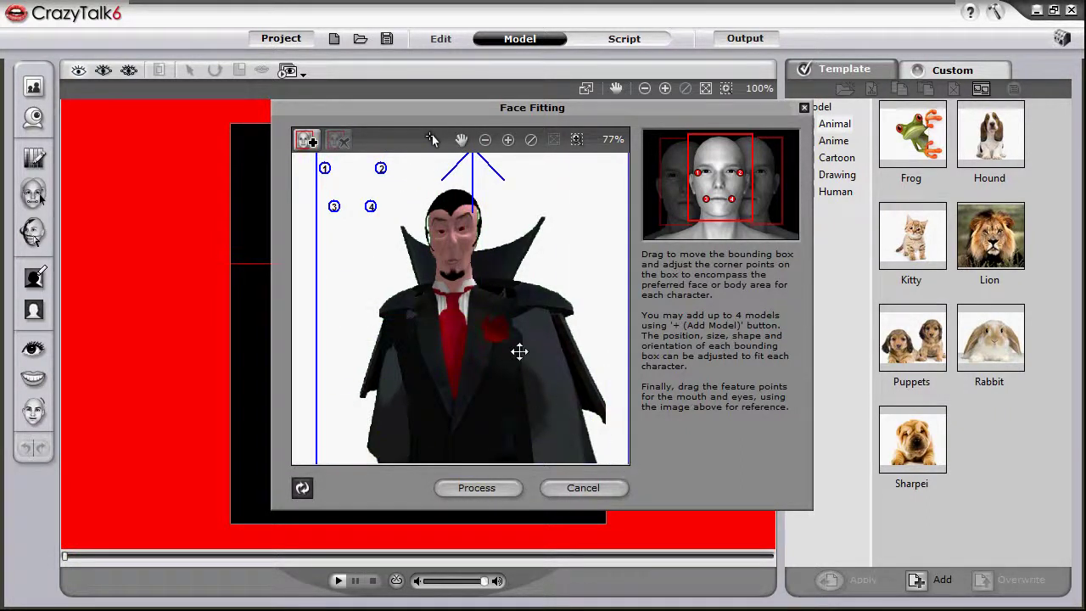
- Place feature points 1–4 on the eyes and mouth corners
mouse_move(370, 206)
left_mouse_down()
mouse_move(472, 234)
mouse_move(469, 266)
left_mouse_up()
left_click_drag(381, 169, 472, 231)
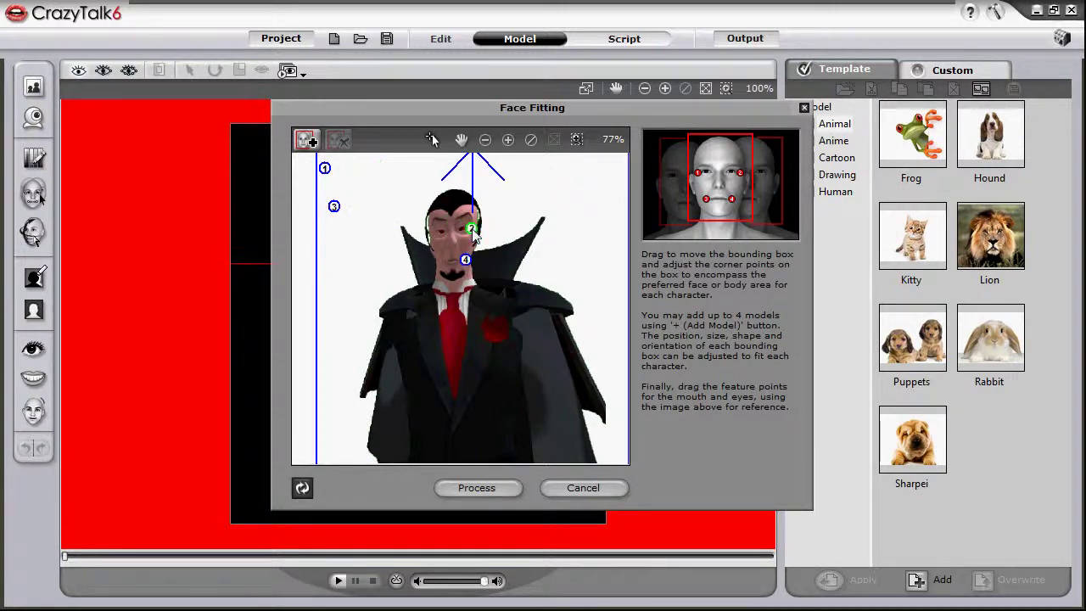
left_click_drag(324, 168, 432, 231)
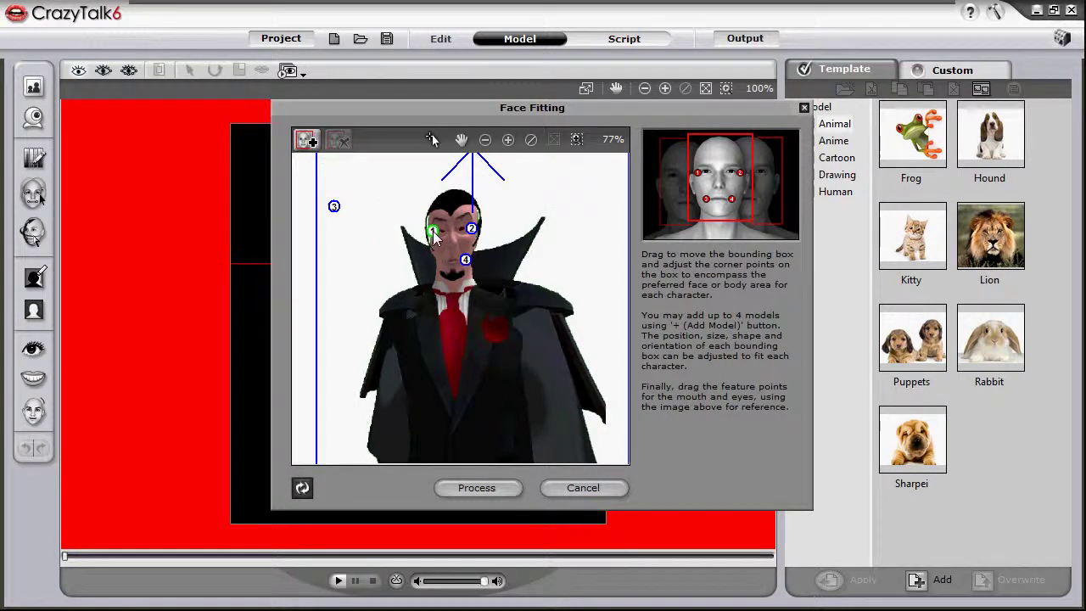
mouse_move(333, 206)
left_mouse_down()
mouse_move(444, 264)
mouse_move(463, 258)
left_mouse_up()
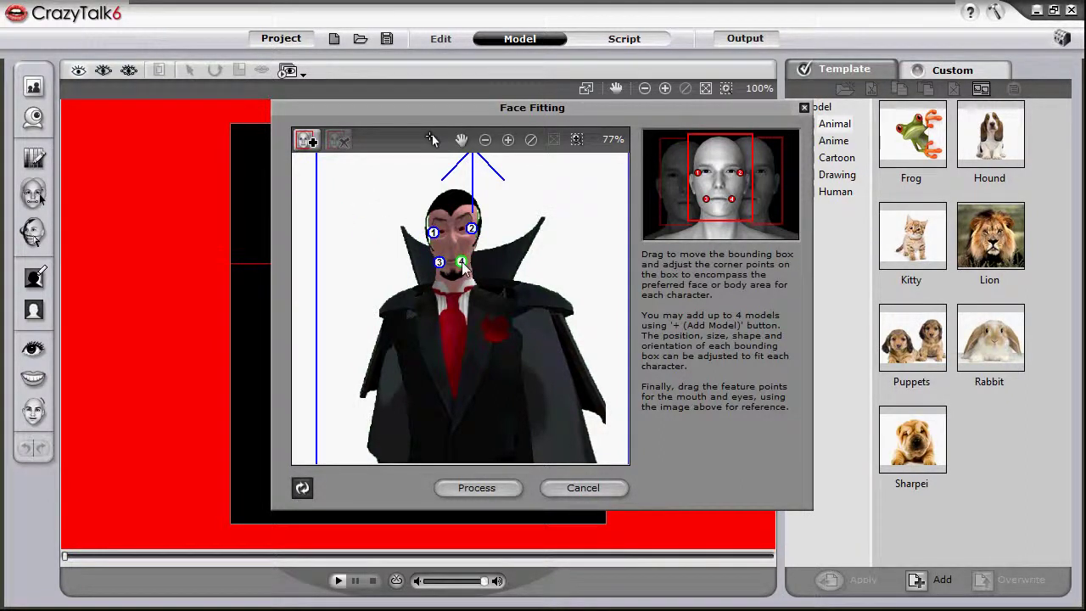
- Process the fitted face, accept its orientation, then play and stop the vampire preview
left_click(511, 489)
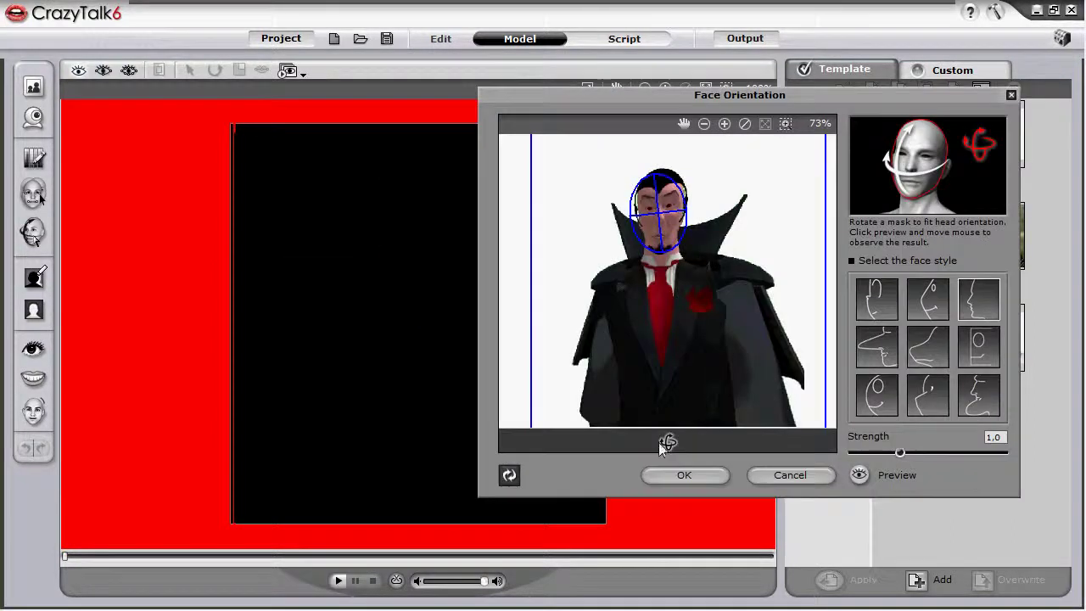
left_click(706, 479)
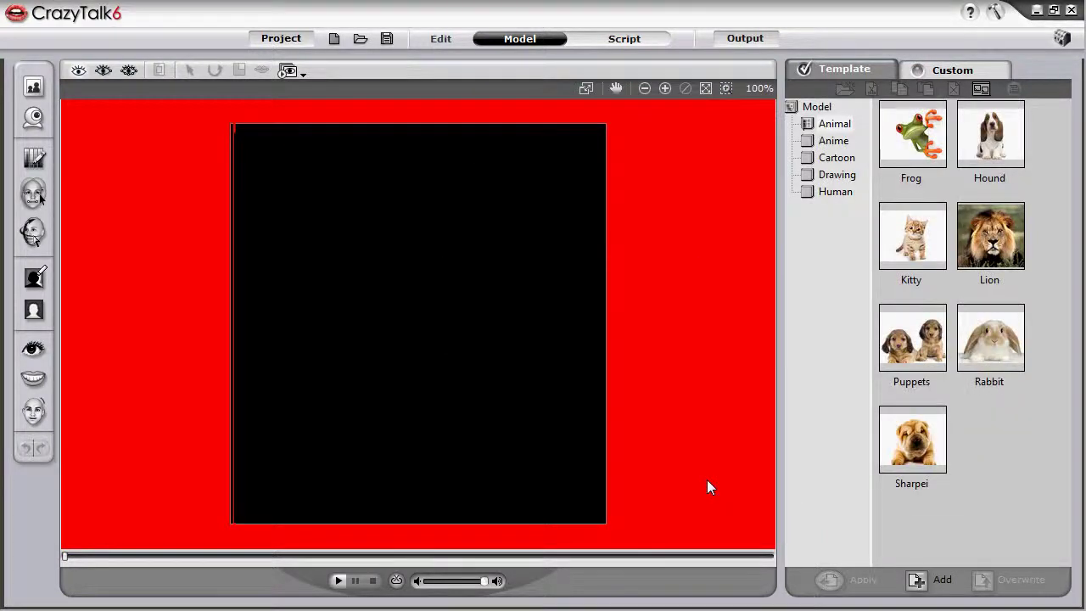
left_click(338, 581)
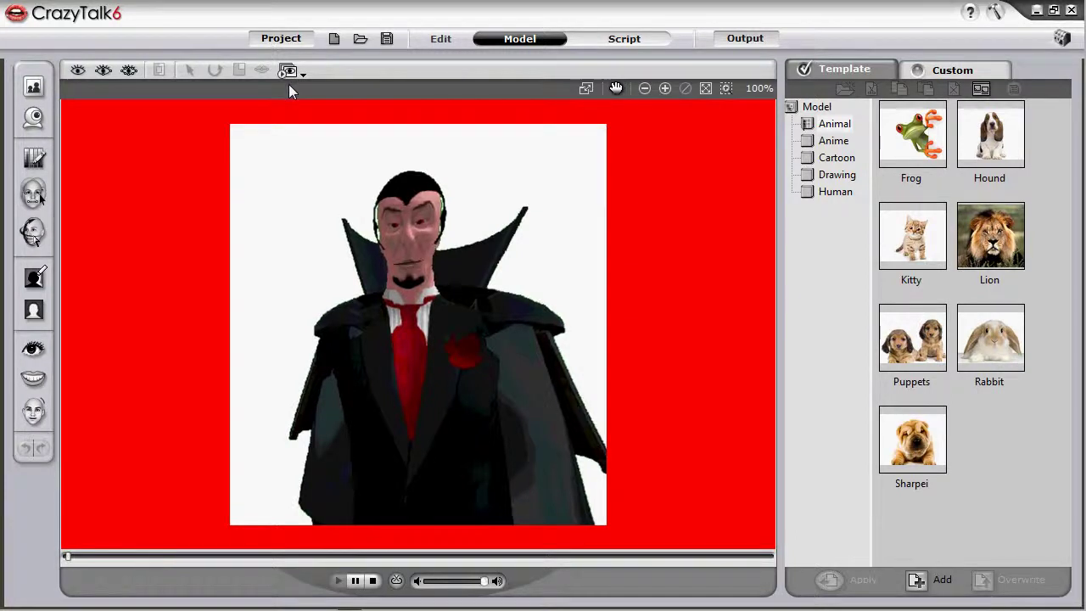
left_click(374, 582)
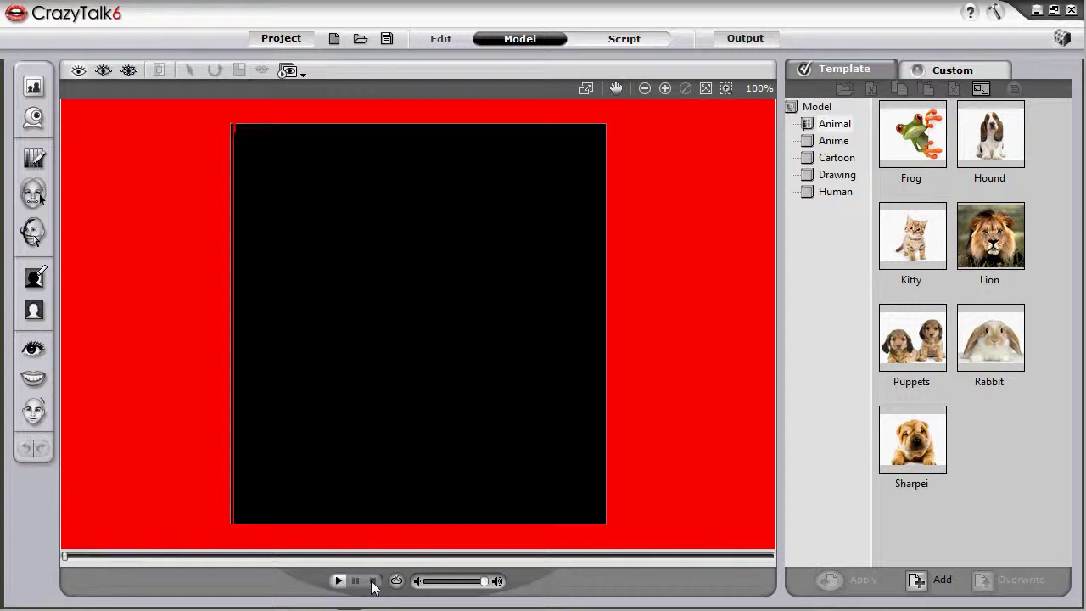
- In the Script stage, import mefisto gemeen lachje 1.wav as the character's script
left_click(622, 40)
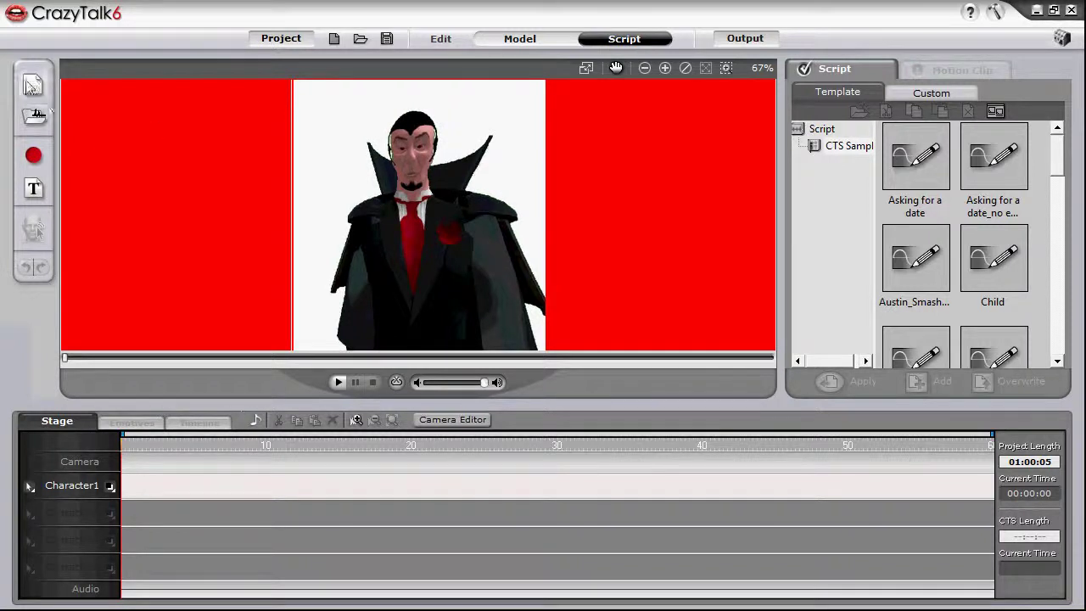
left_click(34, 117)
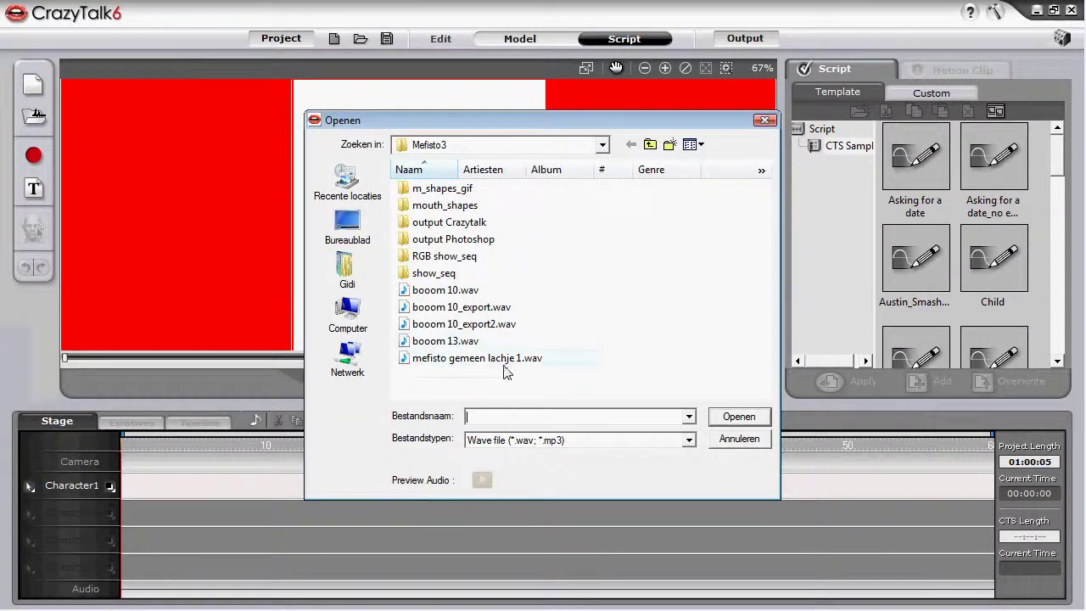
left_click(504, 360)
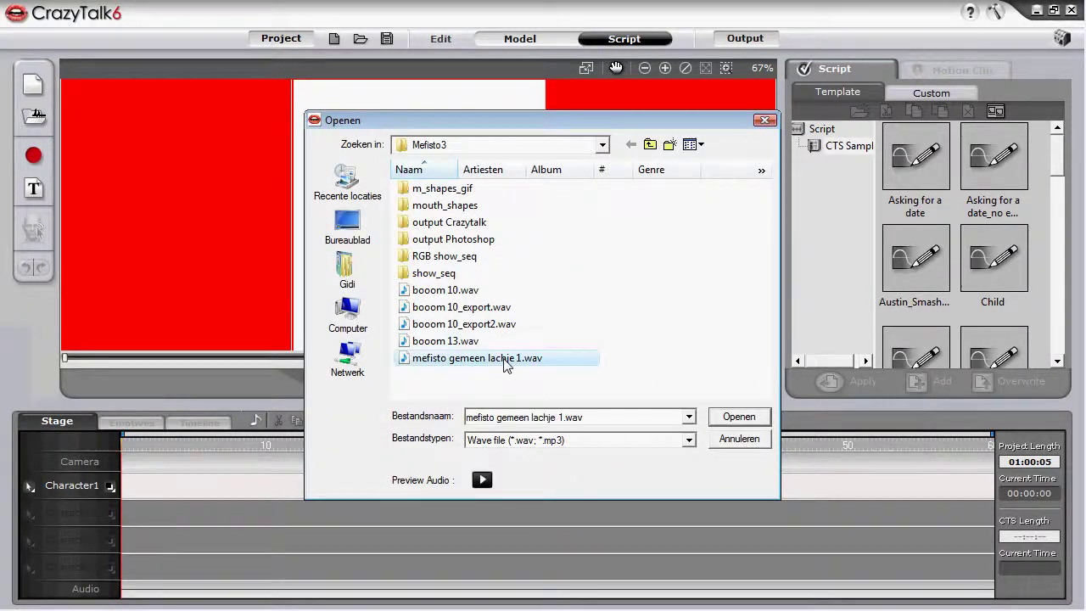
left_click(738, 417)
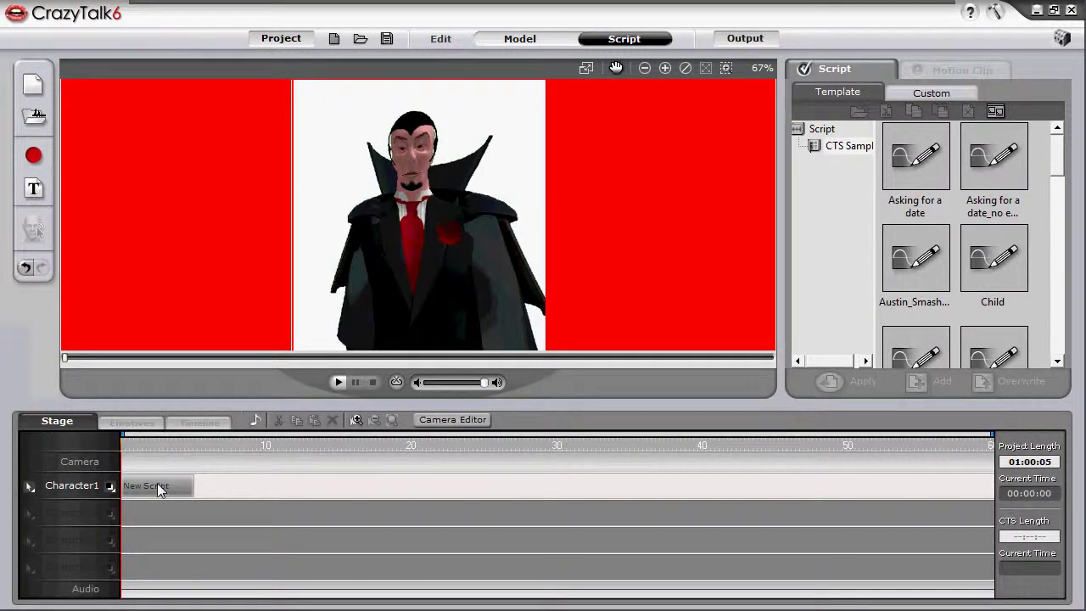
- Select the New Script clip, rewind near its start, and play then stop the laugh
left_click(158, 489)
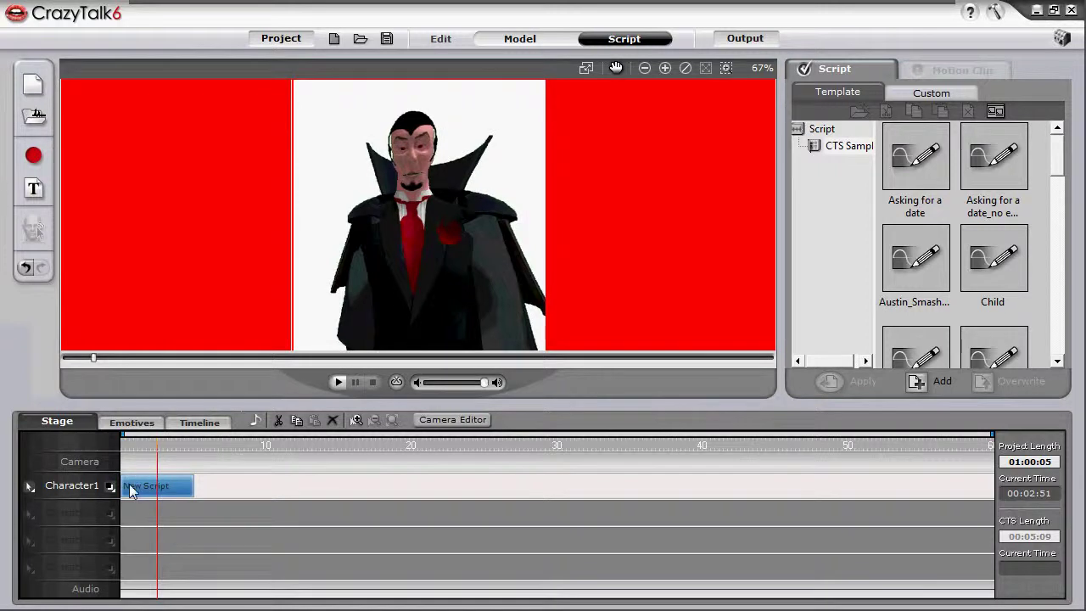
left_click(129, 486)
left_click(339, 383)
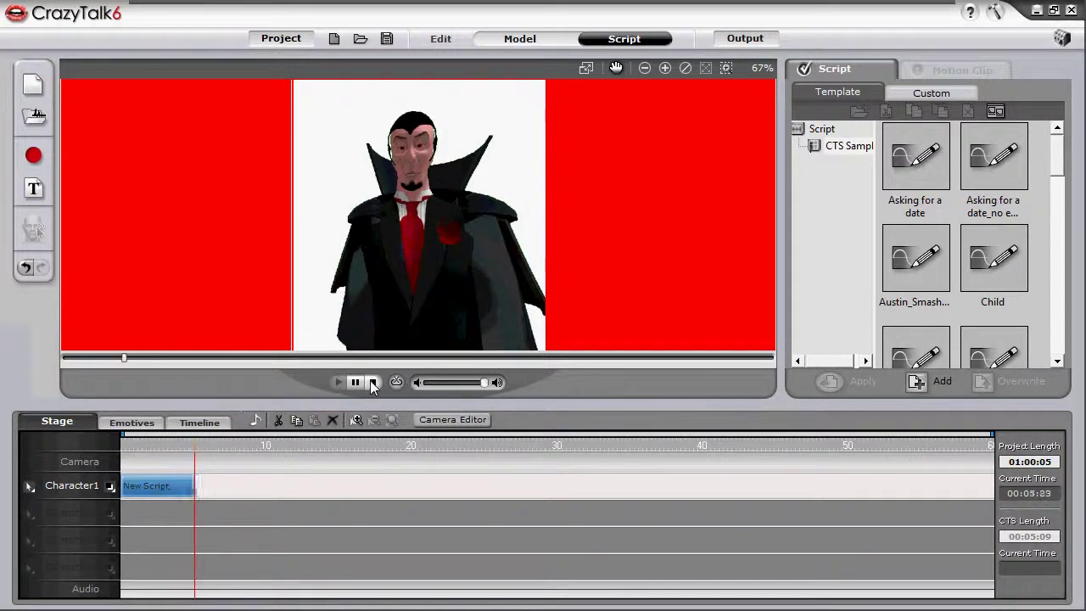
left_click(372, 382)
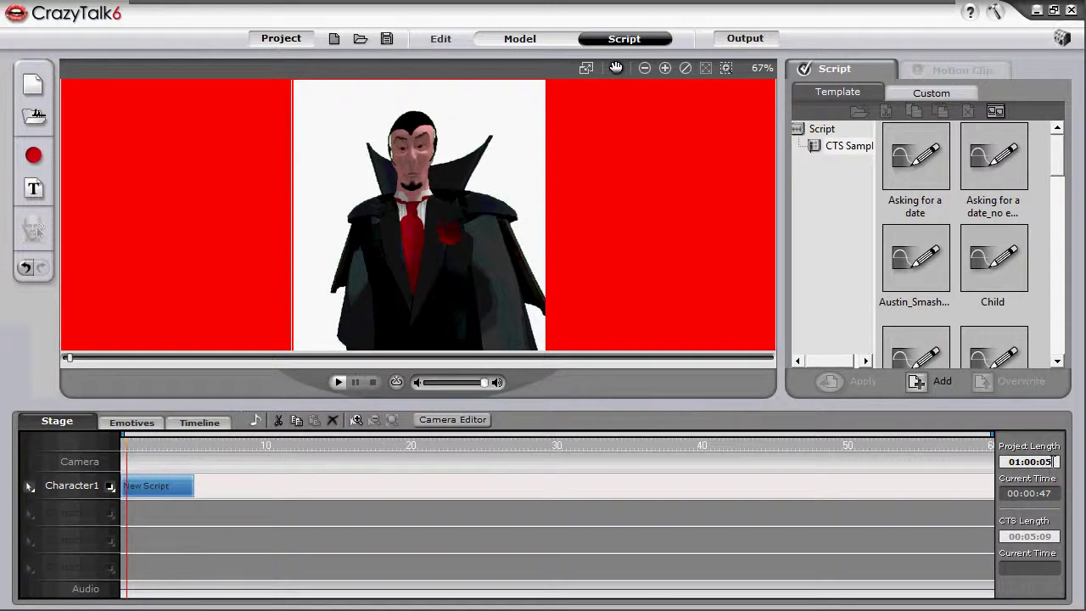
- Enter 00:06:00 as the project length, correcting the mistyped separator
type("0")
type(":0")
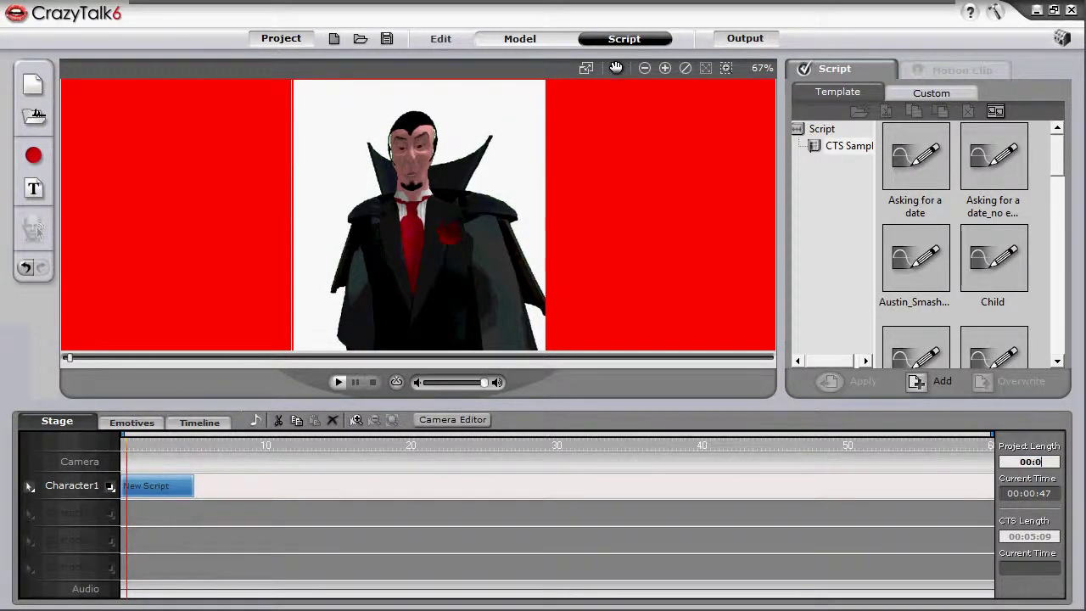
type("6.")
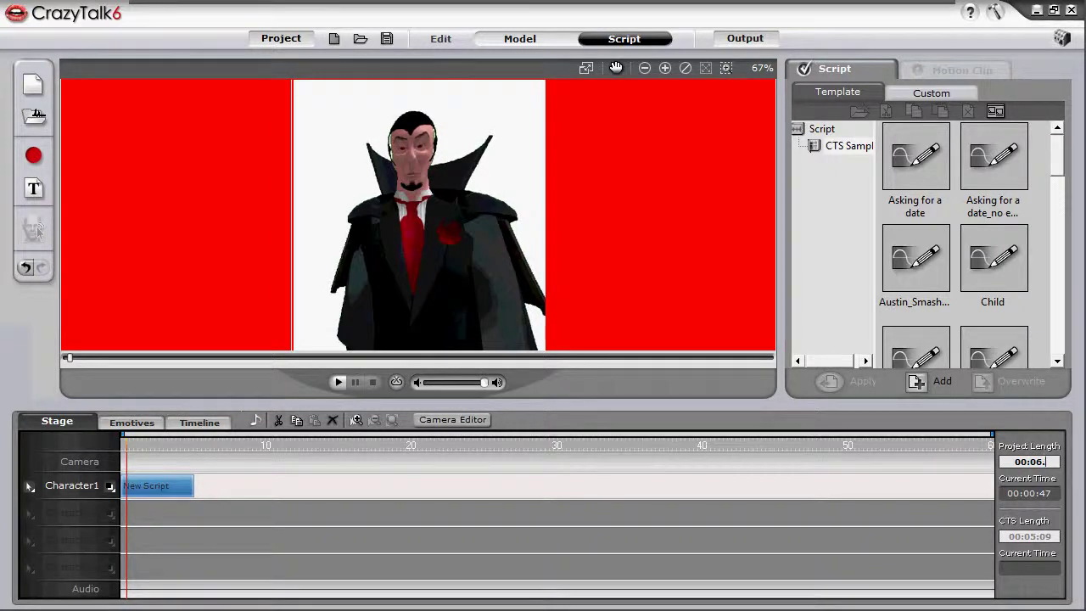
type("00")
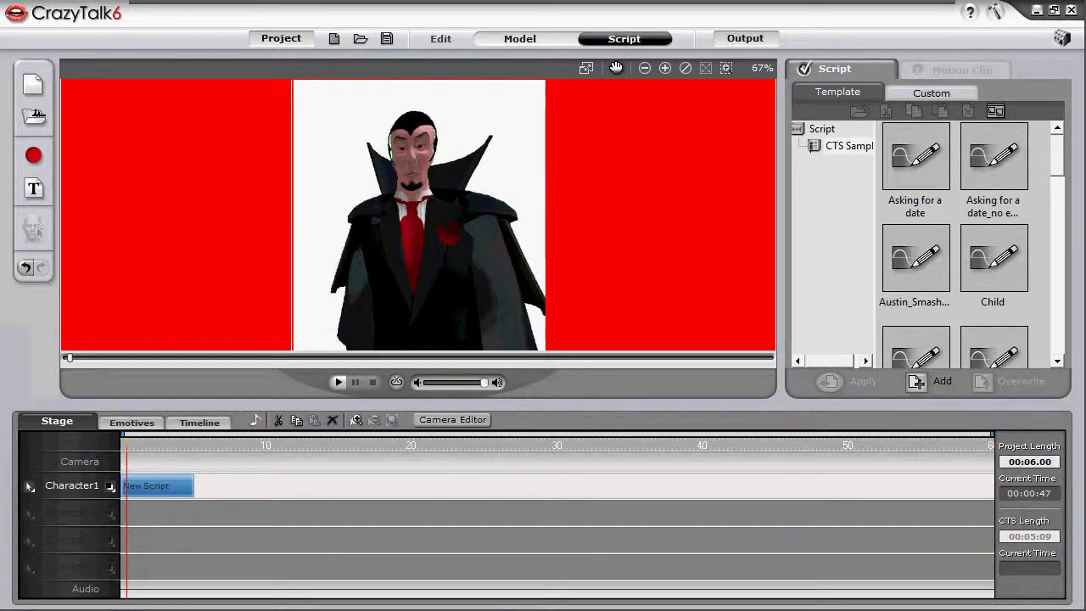
key("BackSpace")
key("BackSpace")
key("BackSpace")
type(":0")
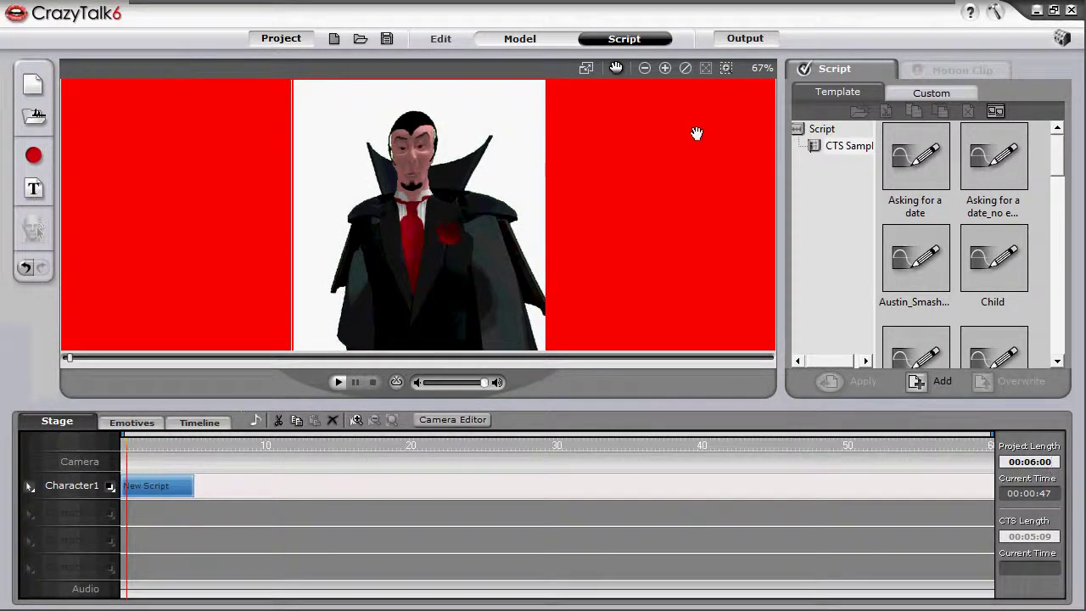
- In the Output stage, play and stop the preview, then choose Use Full Image
left_click(735, 43)
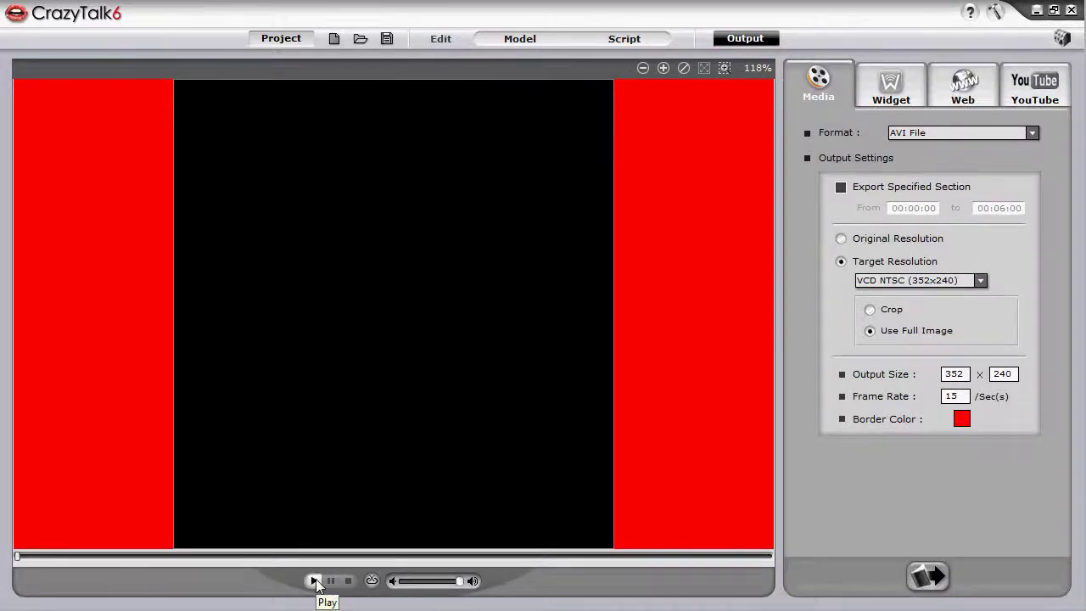
left_click(314, 581)
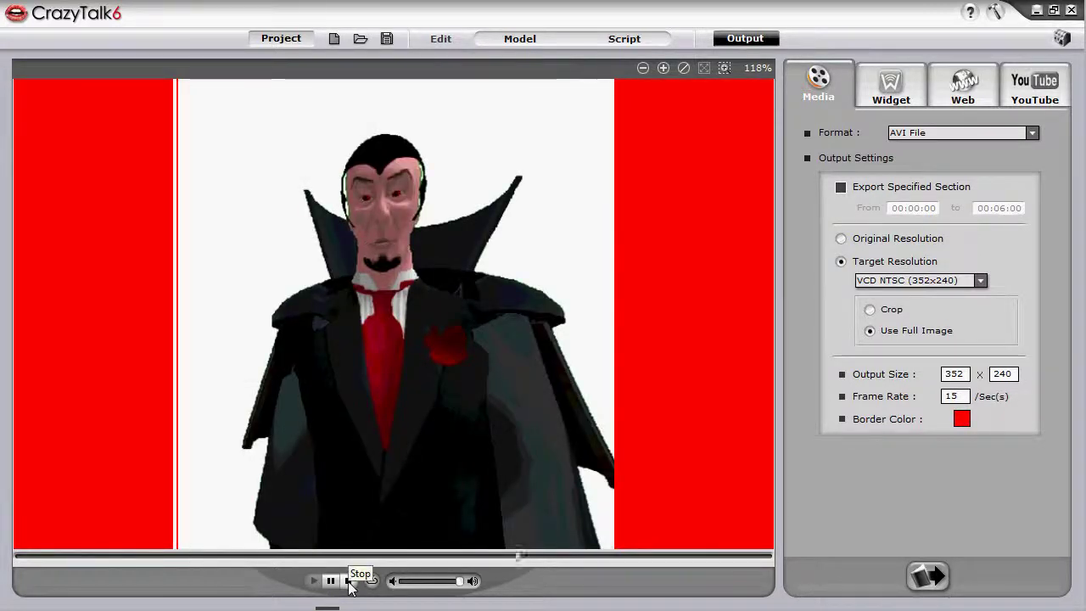
left_click(348, 582)
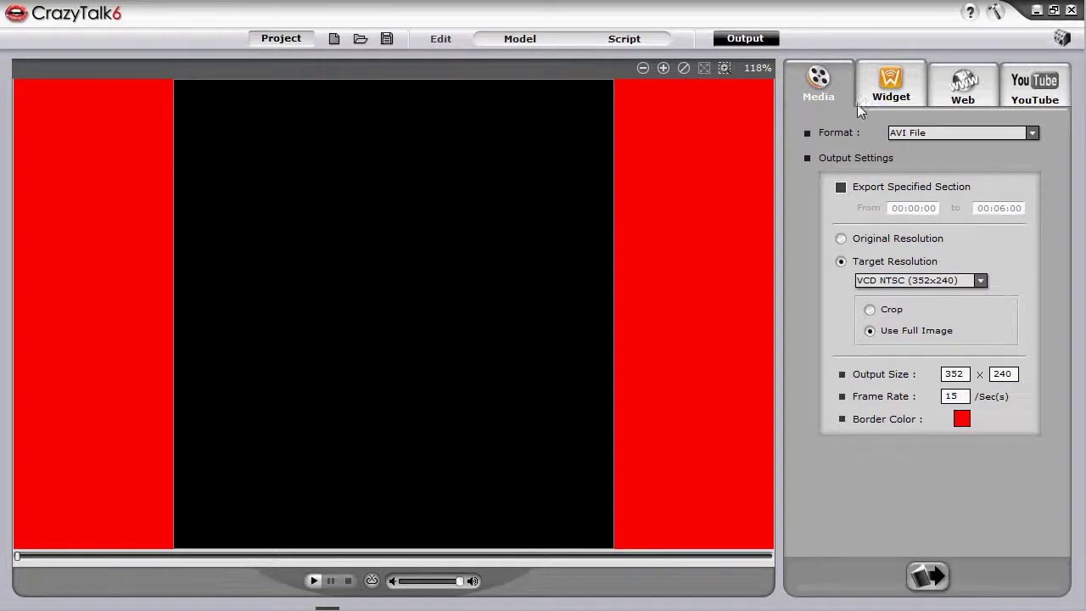
left_click(869, 329)
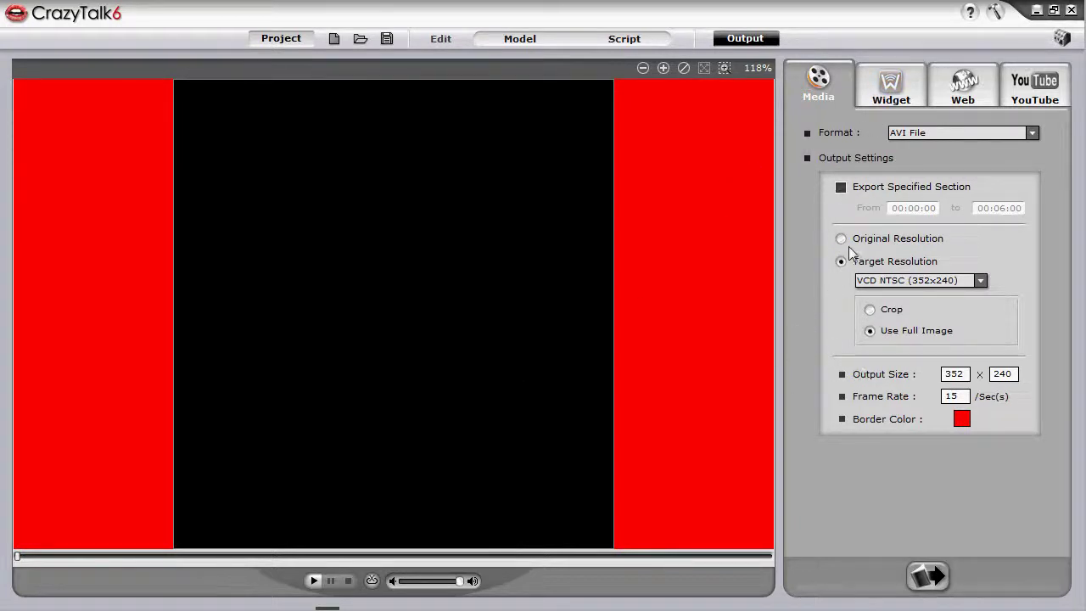
- Set resolution to VCD PAL 352x288 and export the AVI as mefisto3.avi
left_click(980, 280)
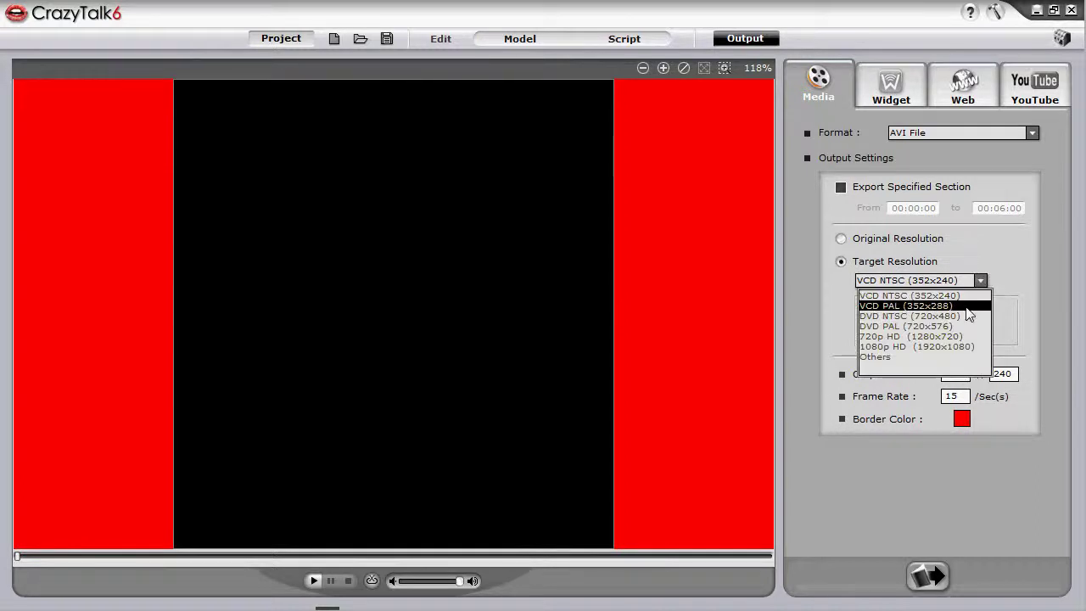
left_click(967, 307)
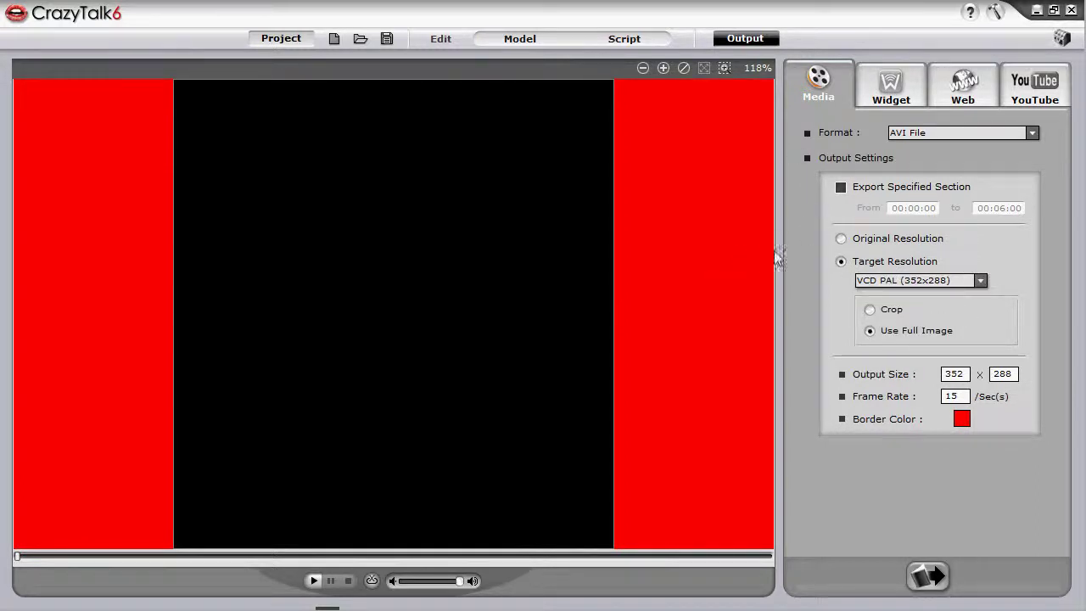
left_click(930, 575)
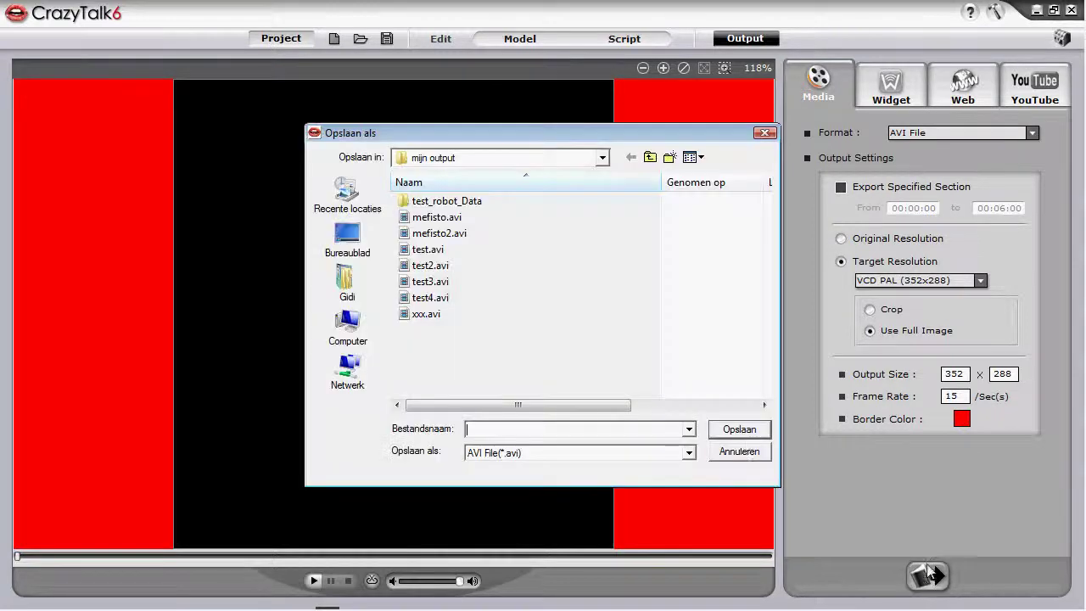
left_click(446, 235)
double_click(497, 430)
left_click_drag(494, 430, 502, 430)
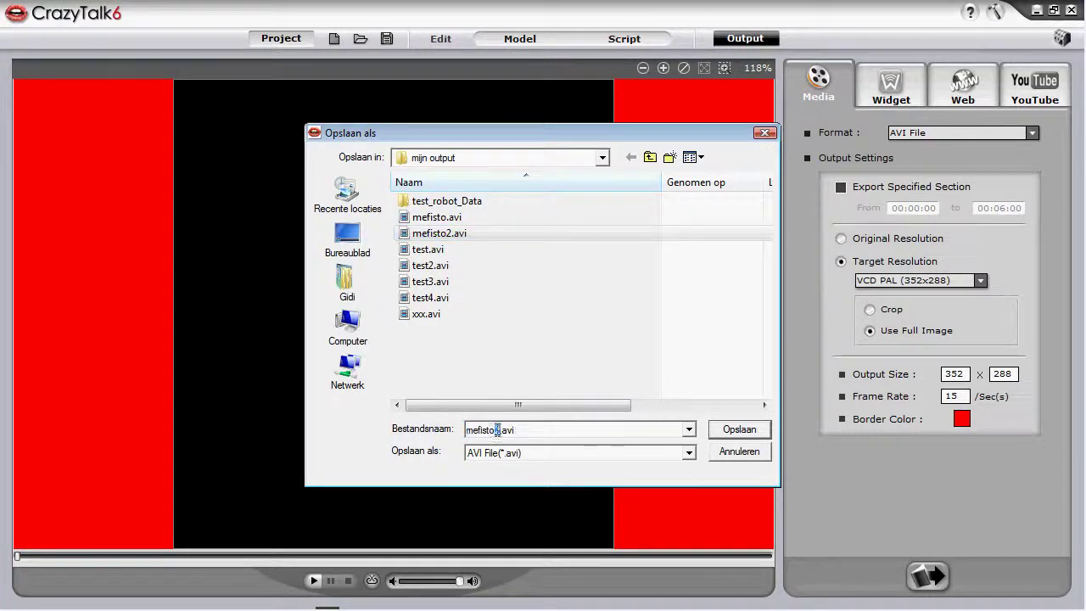
type("3")
left_click(735, 430)
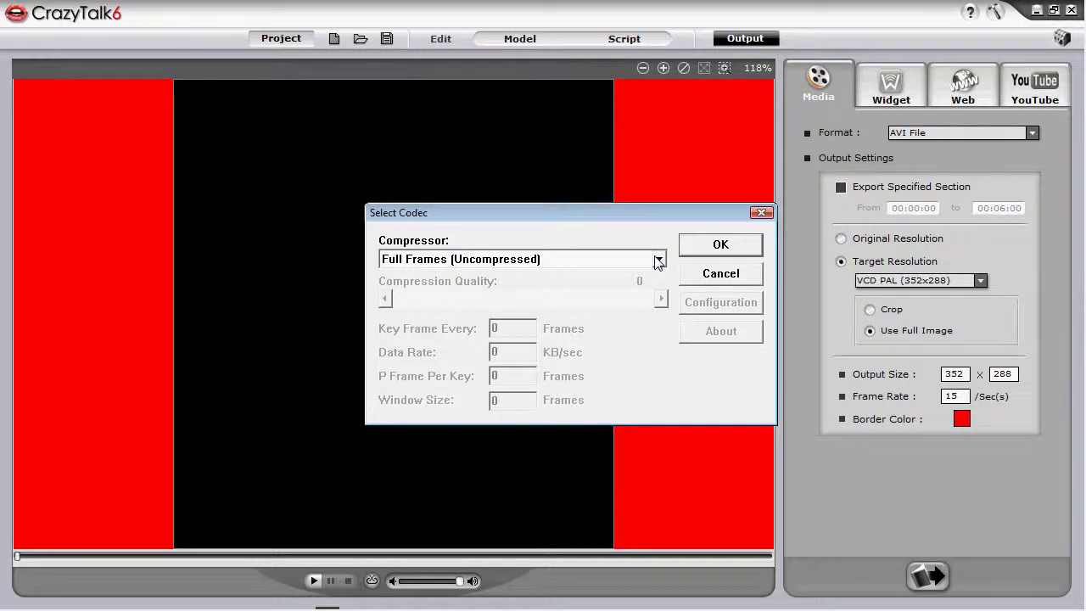
- Export the video using the Xvid MPEG-4 Codec compressor
left_click(657, 259)
left_click_drag(662, 303, 659, 331)
left_click(570, 332)
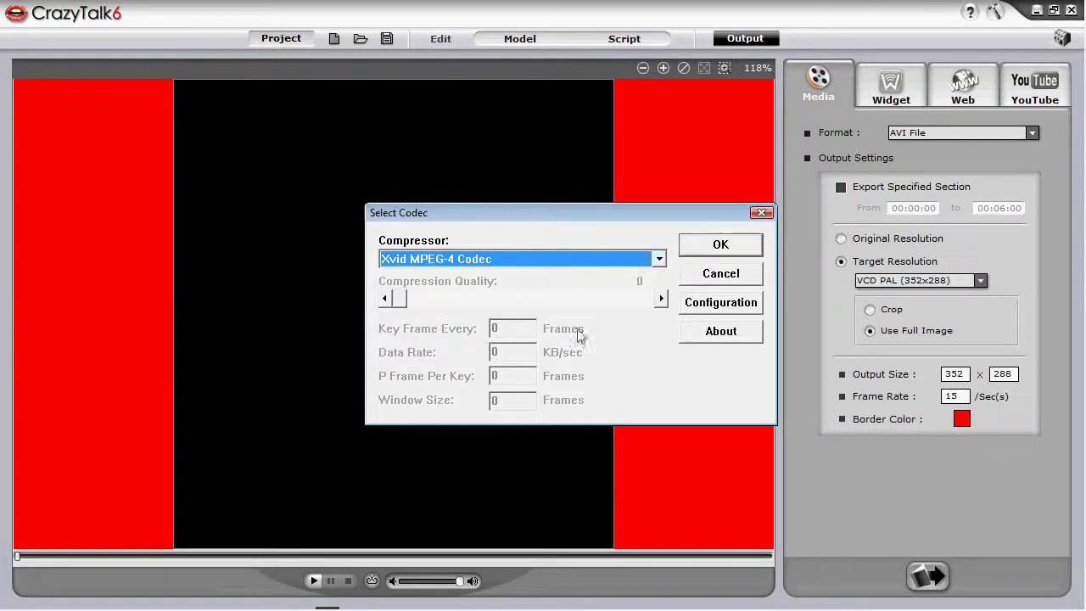
left_click(704, 245)
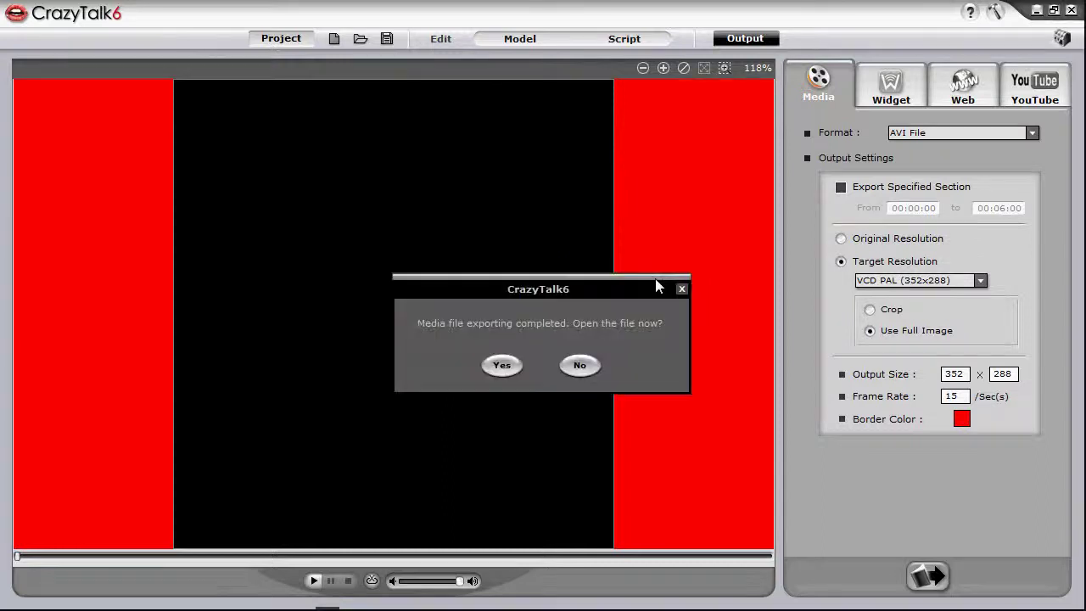
- Open the exported mefisto3 AVI in Windows Media Player to check it
left_click(502, 366)
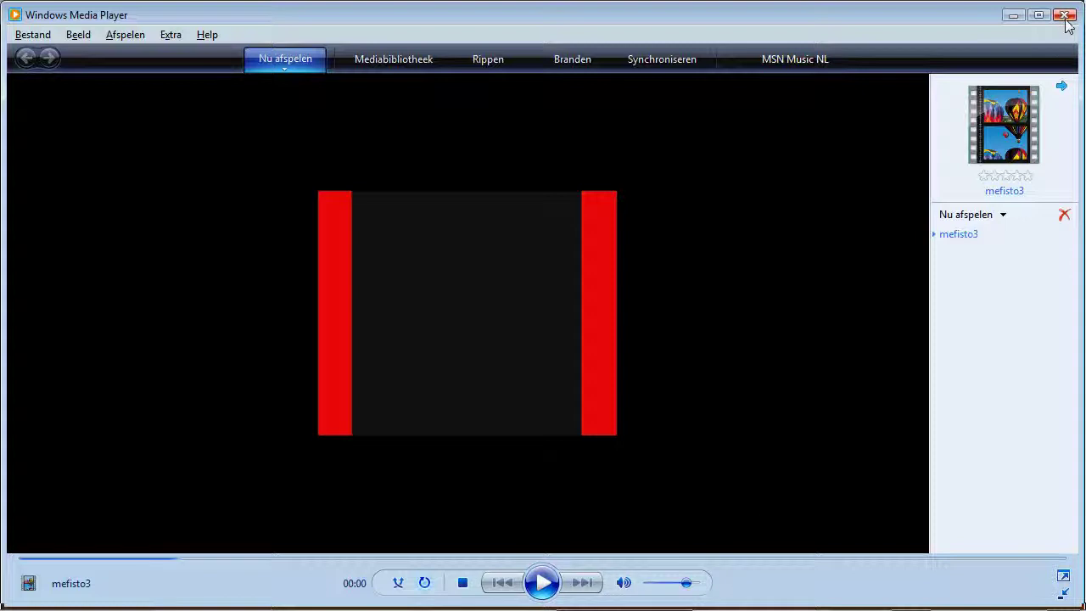
- Close Windows Media Player to return to CrazyTalk's VCD PAL AVI output settings
left_click(1062, 14)
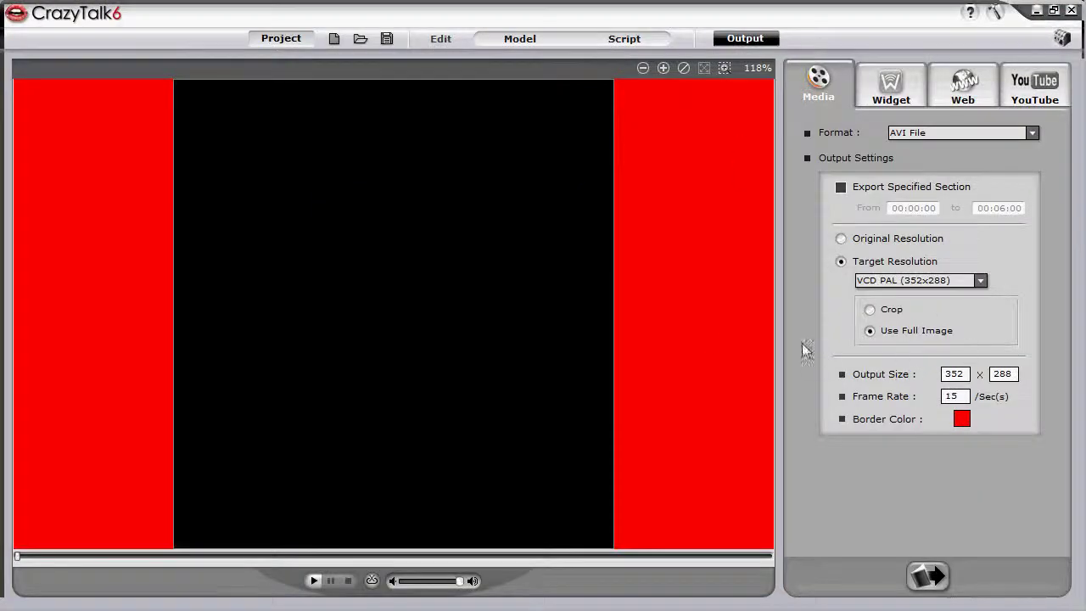